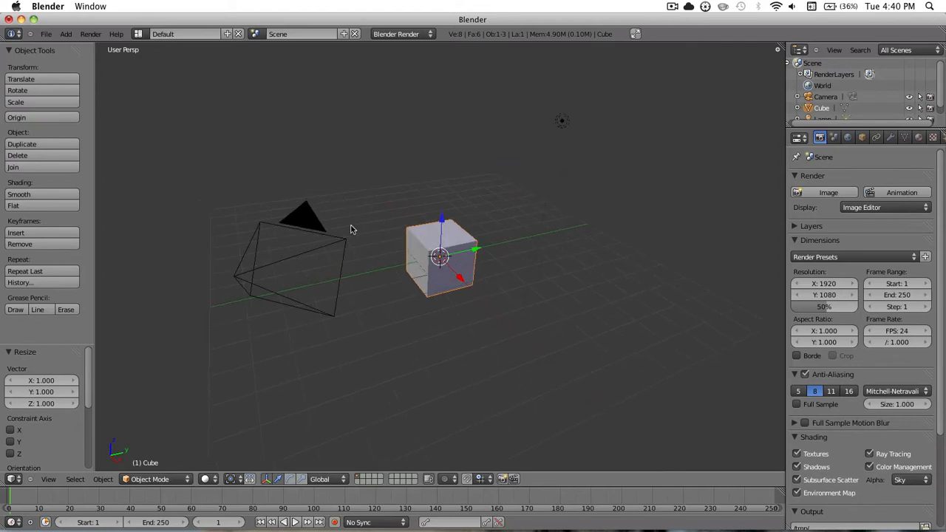
# Review the three-button mouse emulation option in the Input section of the user preferences, and close the preferences.
pyautogui.moveTo(351, 229); pyautogui.dragTo(416, 256, button='middle')
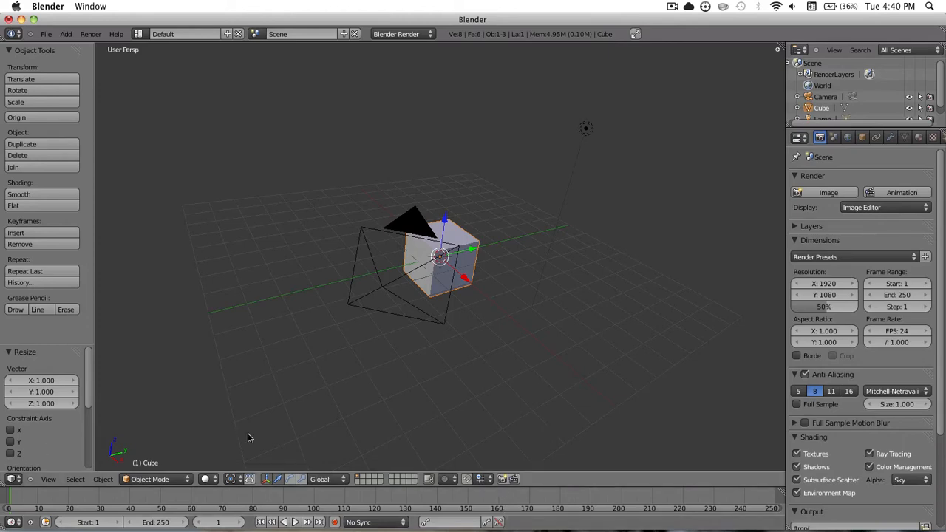
pyautogui.press('super')
pyautogui.click(45, 34)
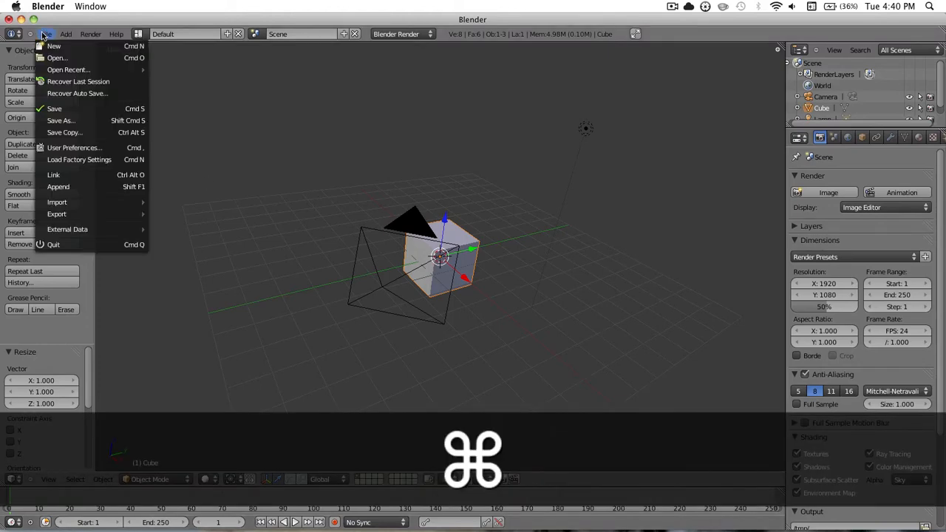
pyautogui.click(85, 151)
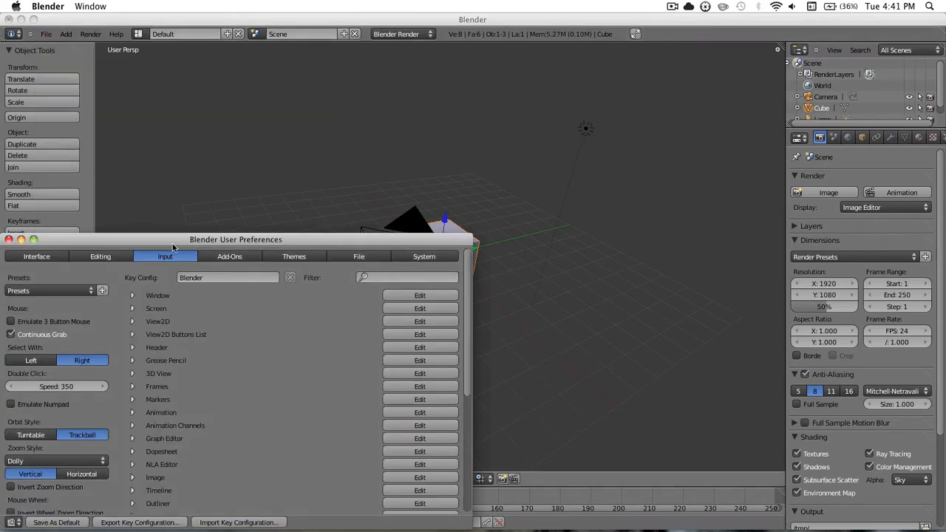
pyautogui.moveTo(171, 237); pyautogui.dragTo(257, 140)
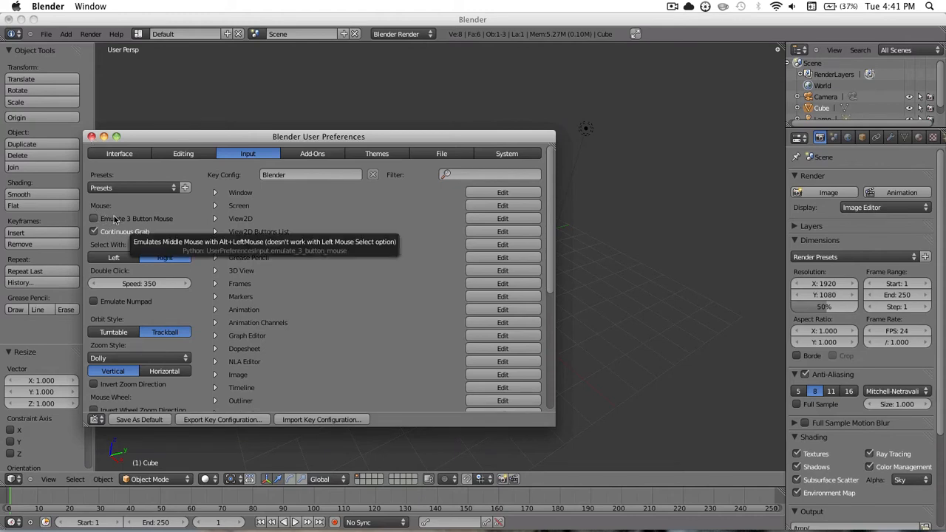
pyautogui.click(91, 137)
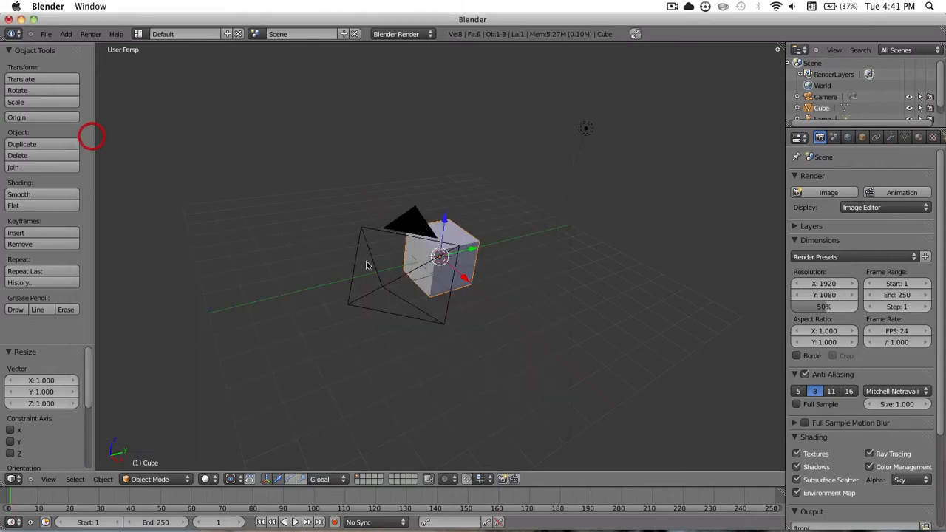
# Inspect the cube from the camera, right, front and top views, ending in an angled perspective view.
pyautogui.moveTo(445, 234)
pyautogui.keyDown('alt'); pyautogui.mouseDown()
pyautogui.moveTo(405, 250)
pyautogui.moveTo(436, 246)
pyautogui.moveTo(473, 218)
pyautogui.moveTo(384, 256)
pyautogui.moveTo(468, 151)
pyautogui.moveTo(443, 291)
pyautogui.moveTo(414, 157)
pyautogui.moveTo(451, 236)
pyautogui.moveTo(481, 216)
pyautogui.moveTo(446, 219)
pyautogui.mouseUp(); pyautogui.keyUp('alt')
pyautogui.press('KP_0')
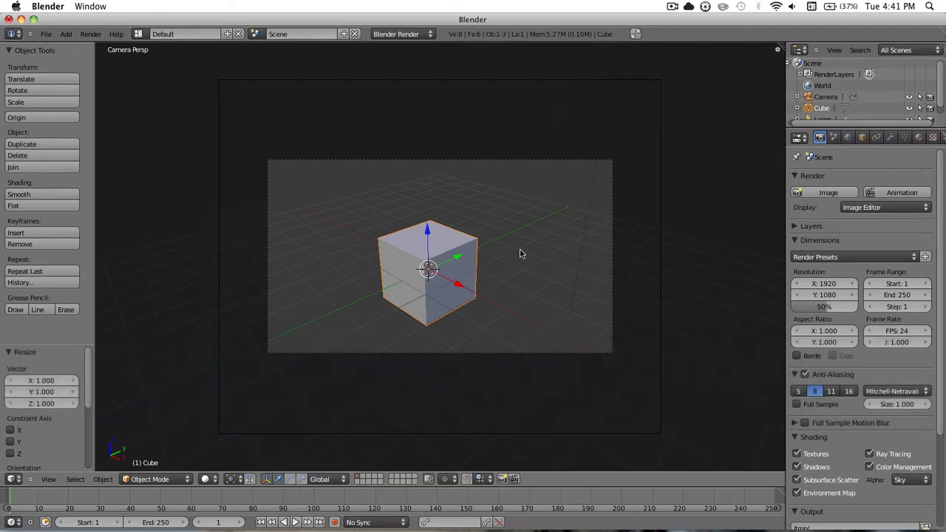
pyautogui.press('KP_7')
pyautogui.press('KP_3')
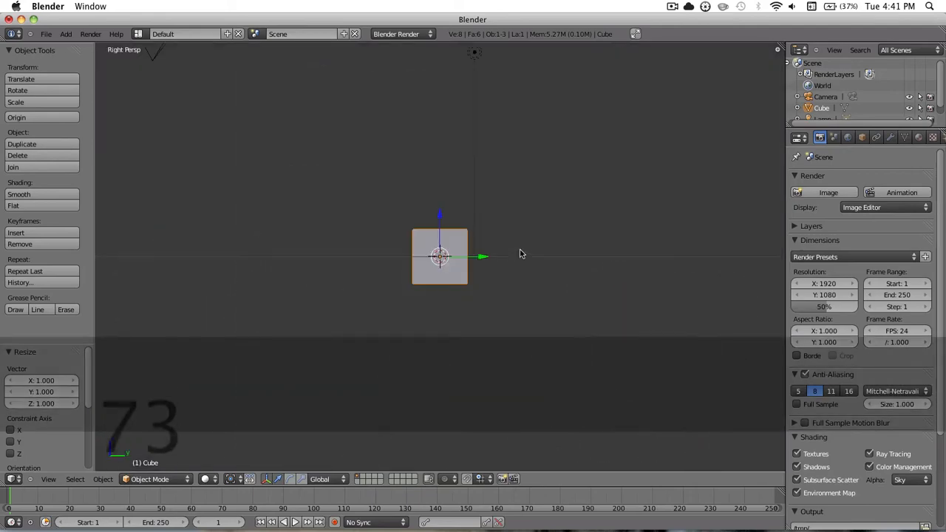
pyautogui.press('KP_1')
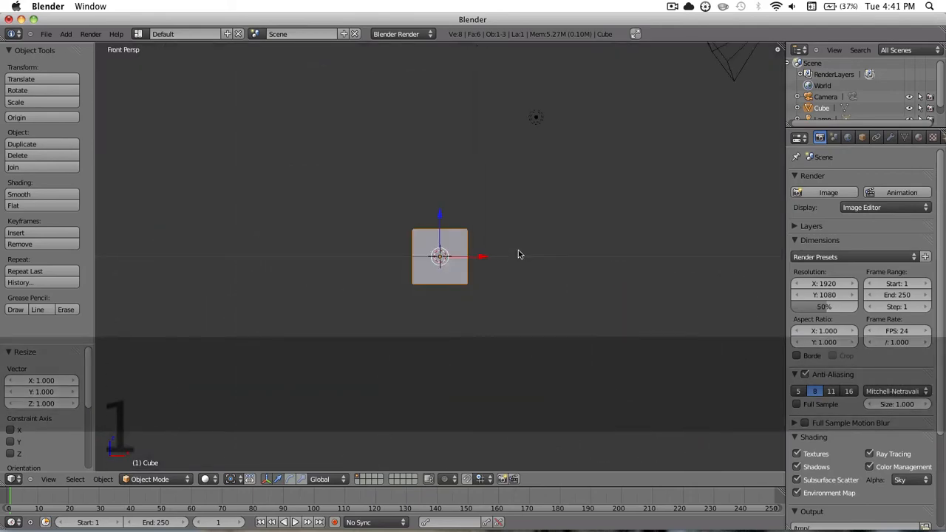
pyautogui.press('KP_7')
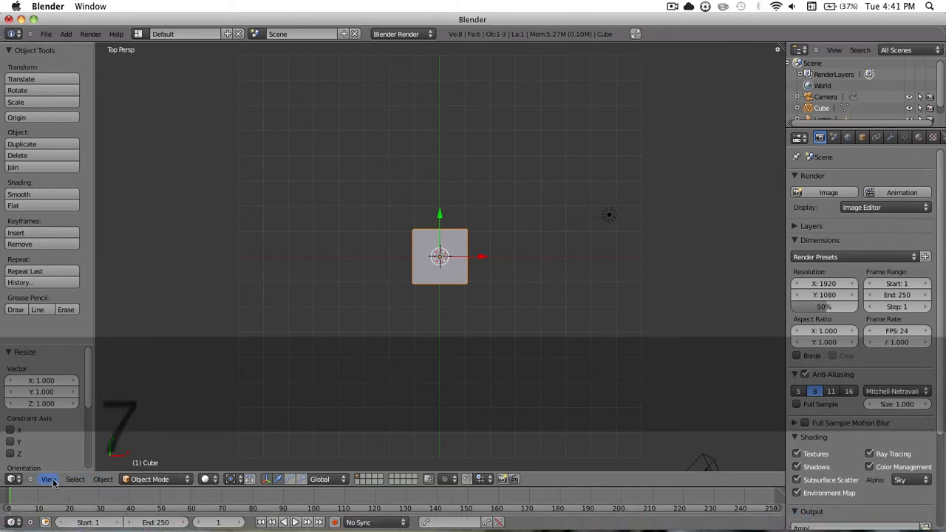
pyautogui.click(48, 480)
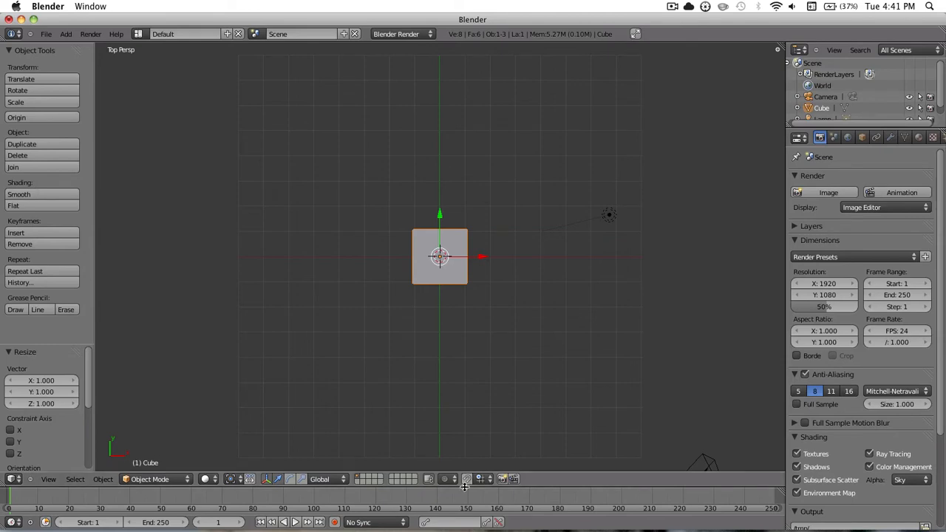
pyautogui.moveTo(483, 363); pyautogui.dragTo(478, 279, button='middle')
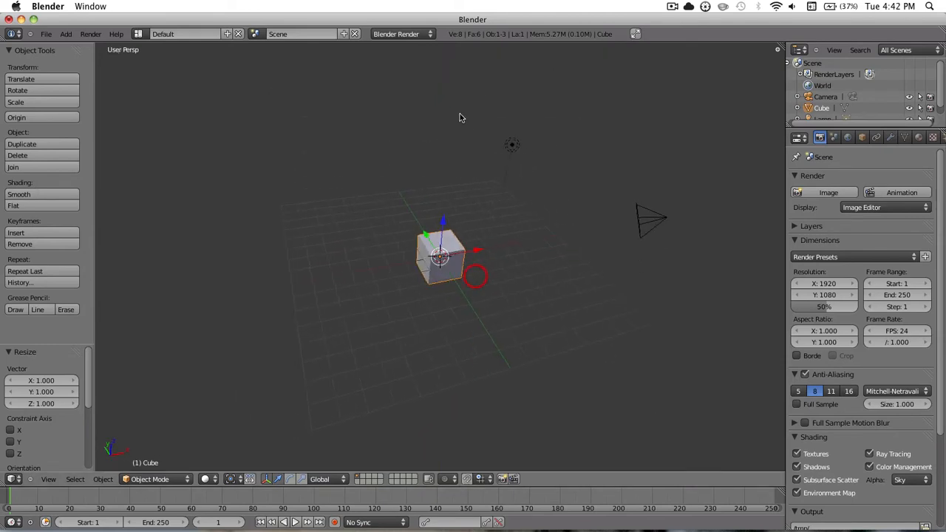
# Switch the render engine to Blender Game and test-run the game from the camera view.
pyautogui.click(429, 34)
pyautogui.click(414, 56)
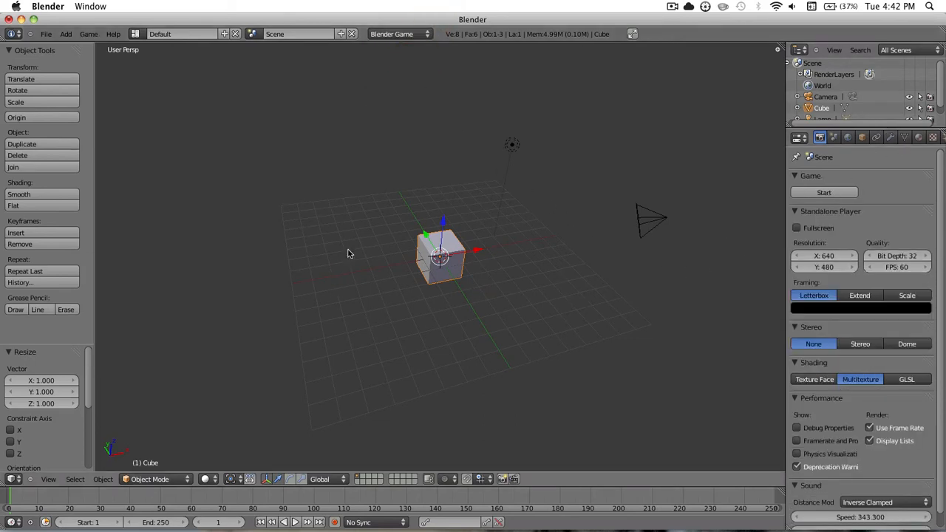
pyautogui.press('KP_0')
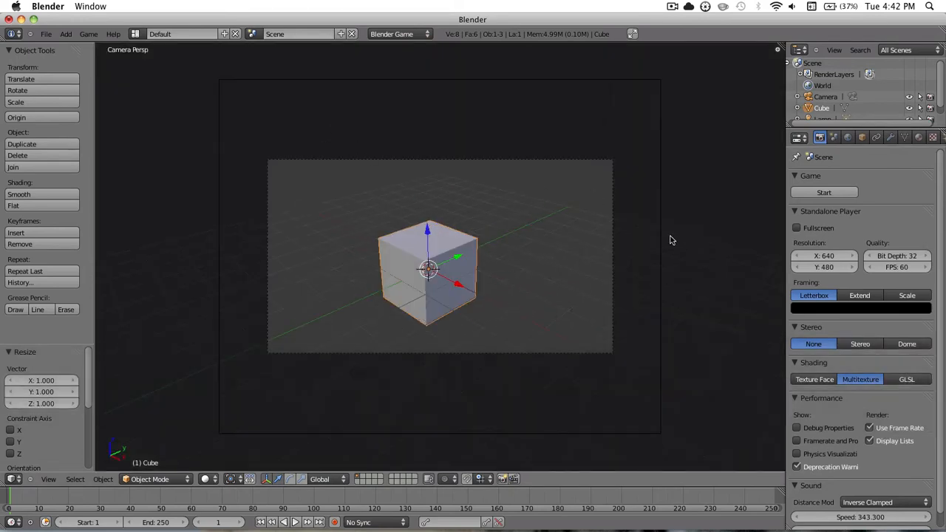
pyautogui.scroll(4, 596, 276)
pyautogui.press('p')
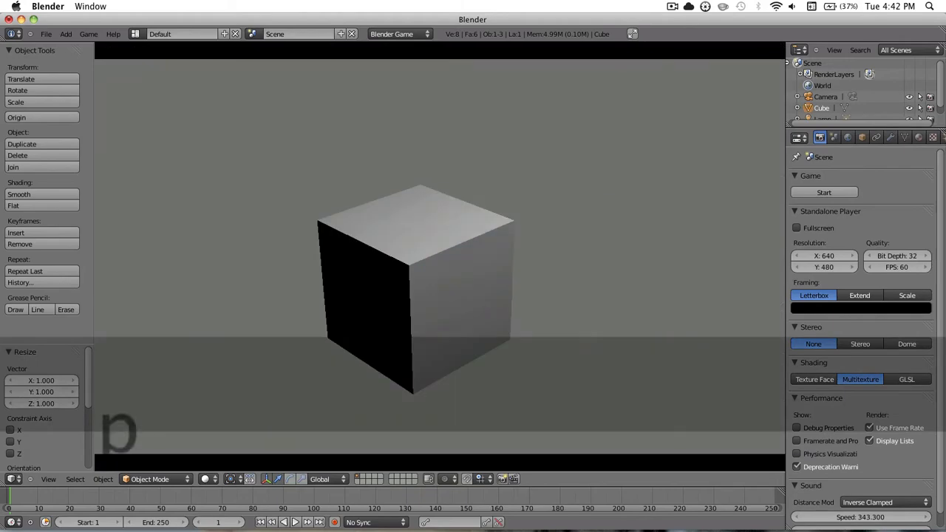
pyautogui.press('Escape')
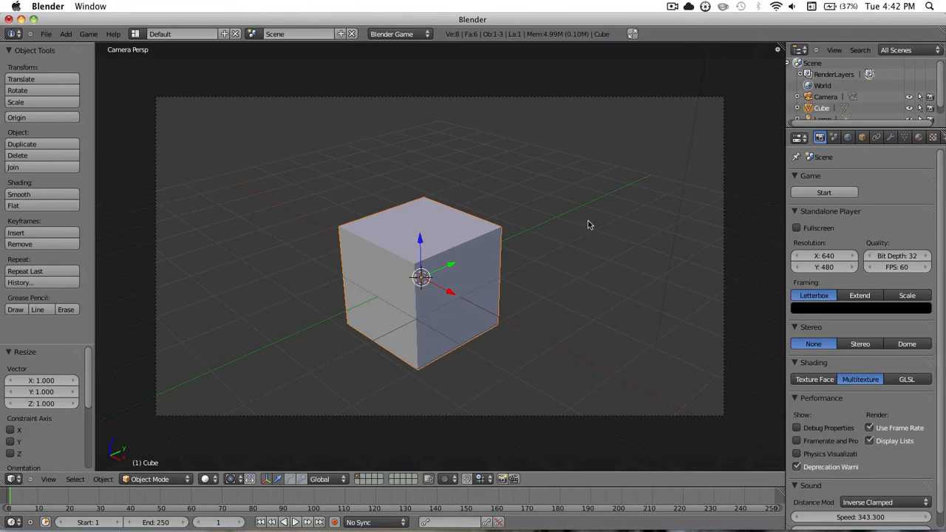
# Scale the cube uniformly to 0.2 of its size, using incremental snapping.
pyautogui.press('s')
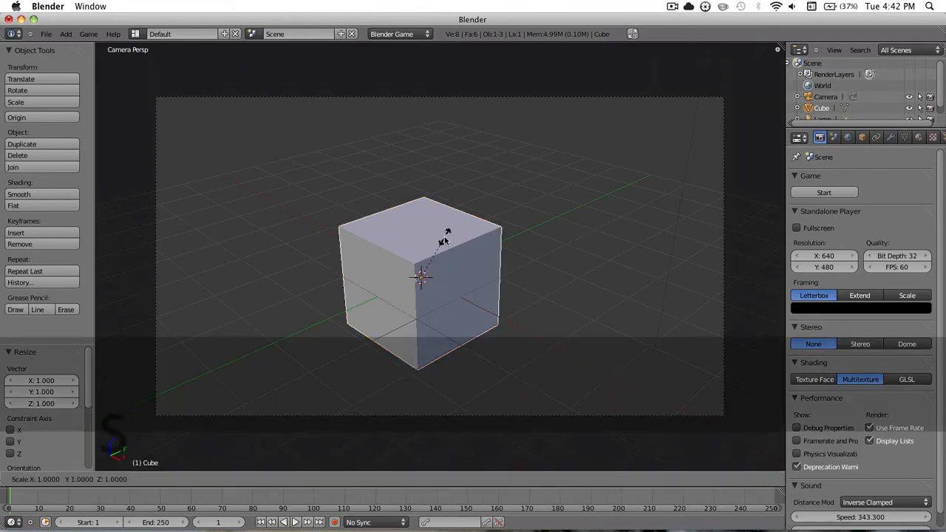
pyautogui.press('ctrl')
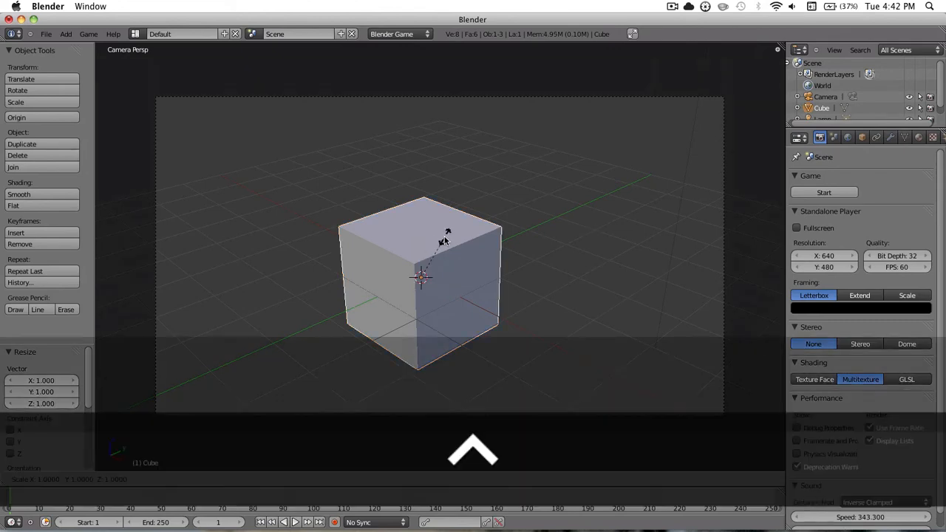
pyautogui.keyDown('ctrl'); pyautogui.click(425, 274); pyautogui.keyUp('ctrl')
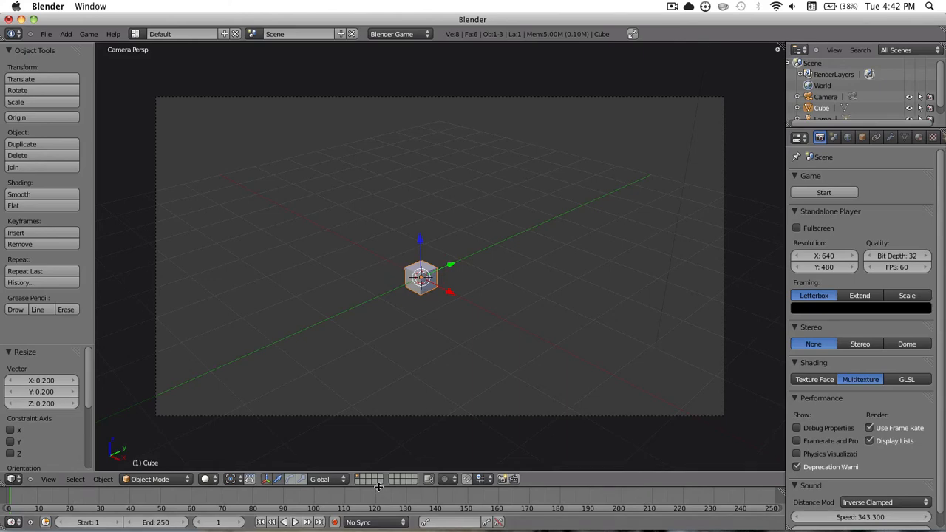
# Enlarge the timeline area and change it to the Logic Editor, with the sensor, controller and actuator columns all in view.
pyautogui.moveTo(383, 487); pyautogui.dragTo(384, 354)
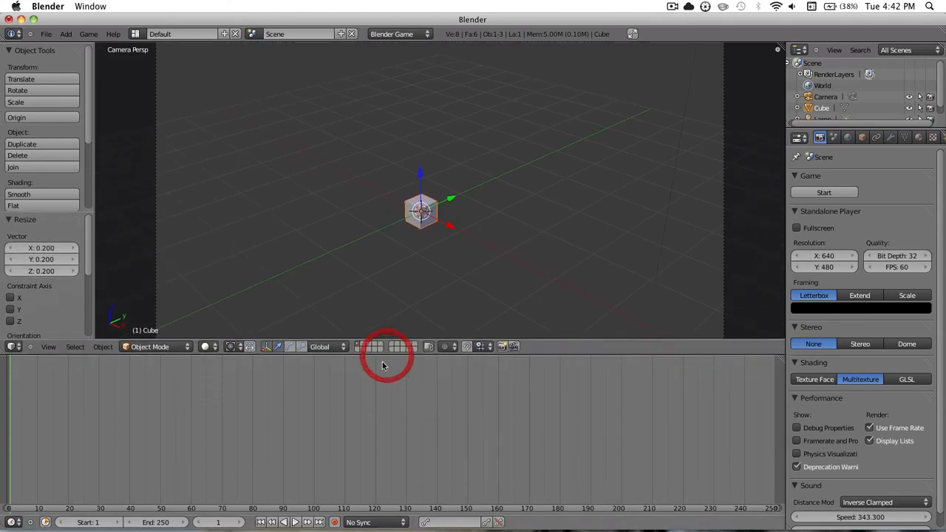
pyautogui.click(12, 521)
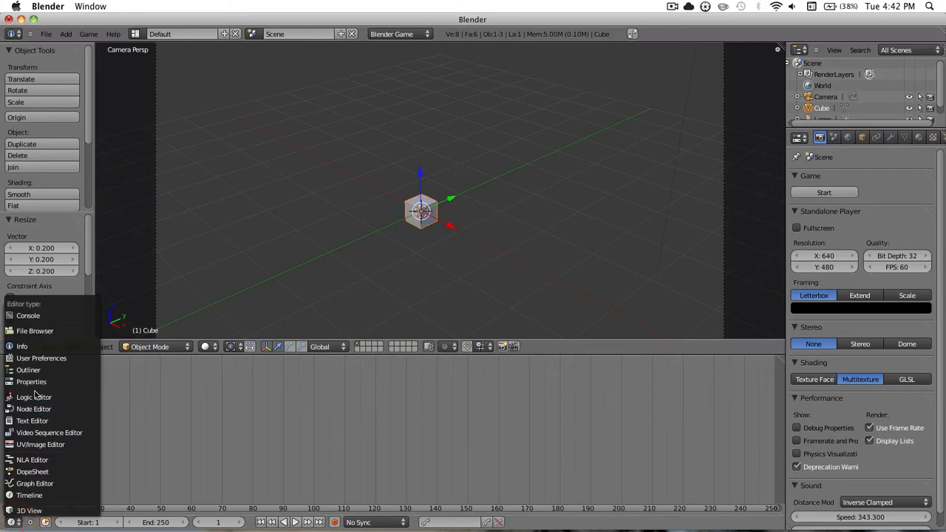
pyautogui.click(34, 396)
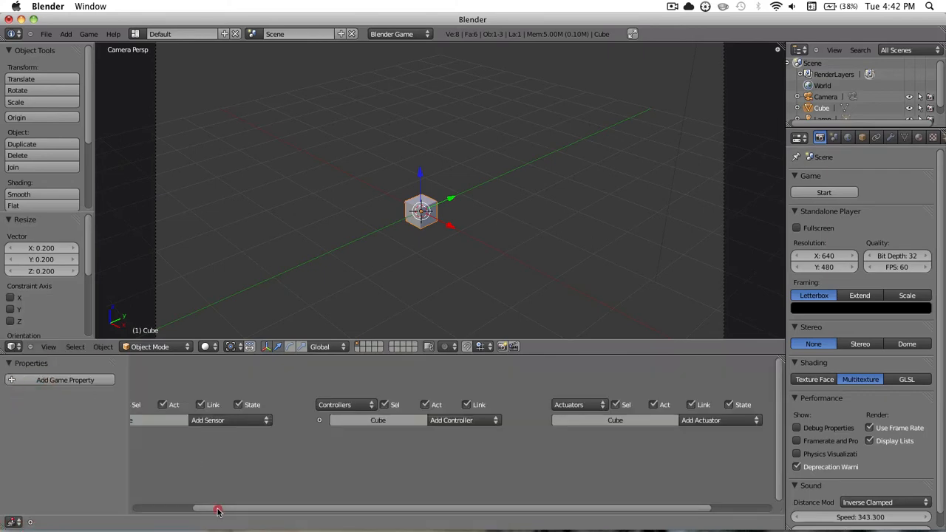
pyautogui.moveTo(218, 512); pyautogui.dragTo(210, 510)
pyautogui.scroll(-4, 301, 441)
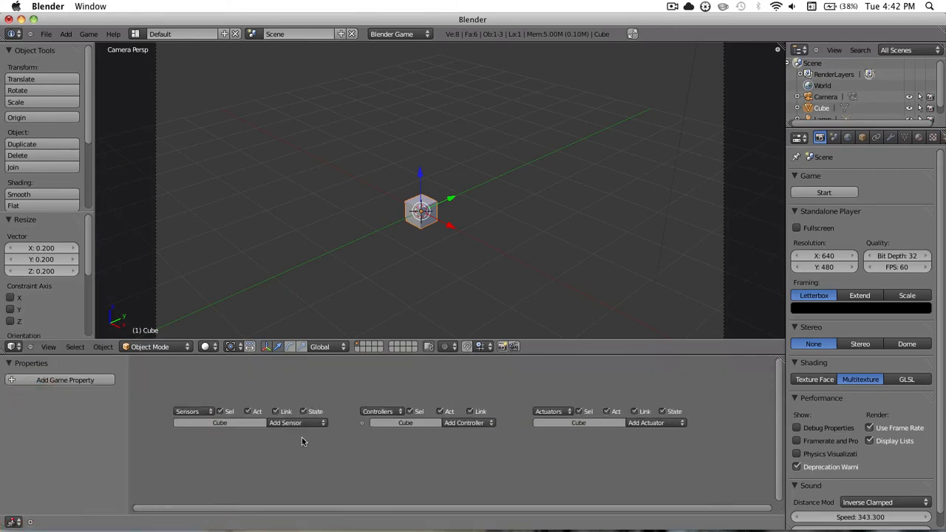
# Add a Mouse sensor and an And controller to the cube's game logic.
pyautogui.click(306, 423)
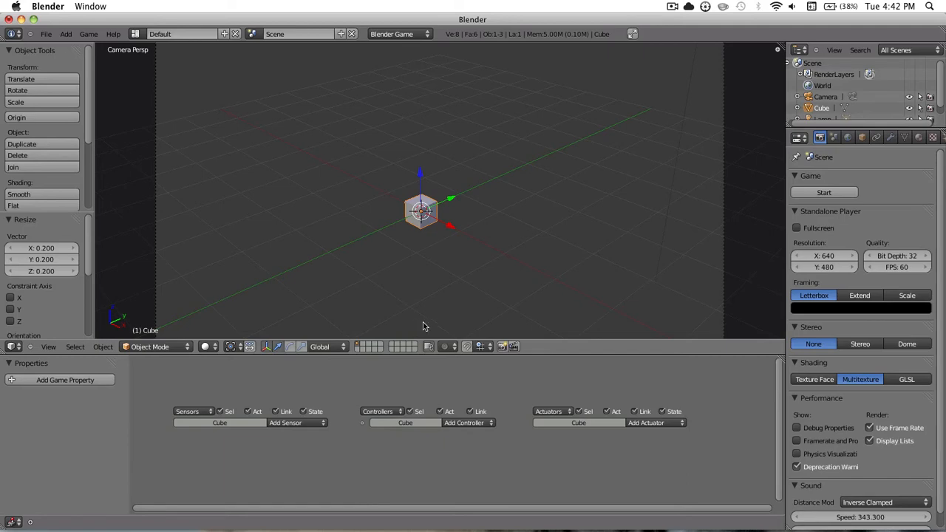
pyautogui.click(290, 422)
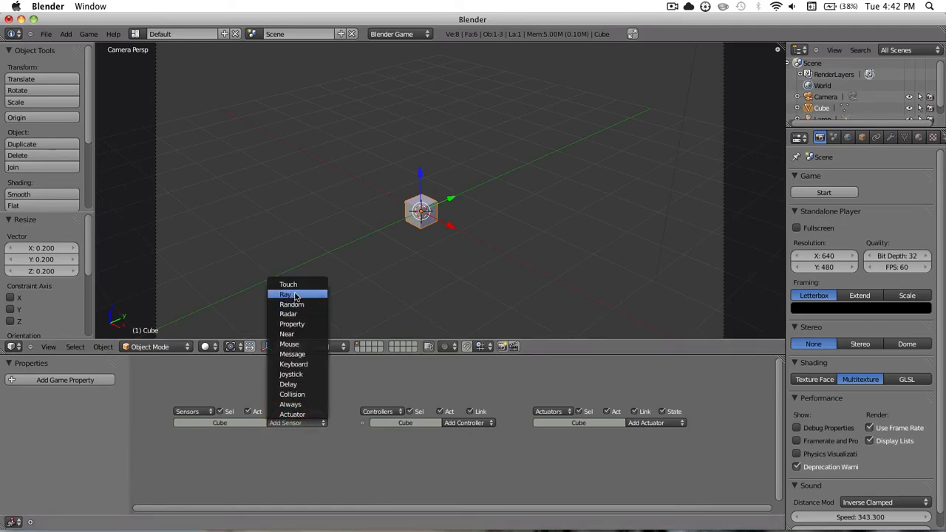
pyautogui.click(296, 344)
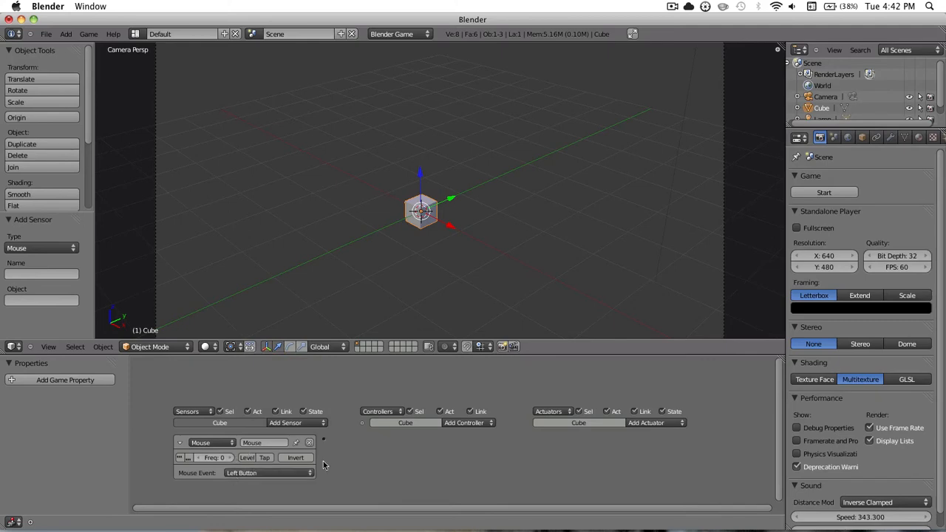
pyautogui.click(466, 423)
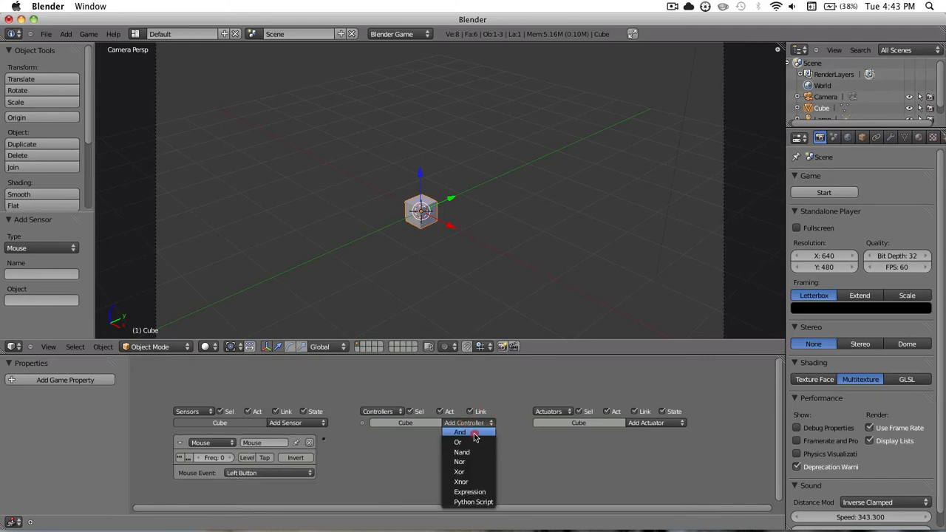
pyautogui.click(474, 435)
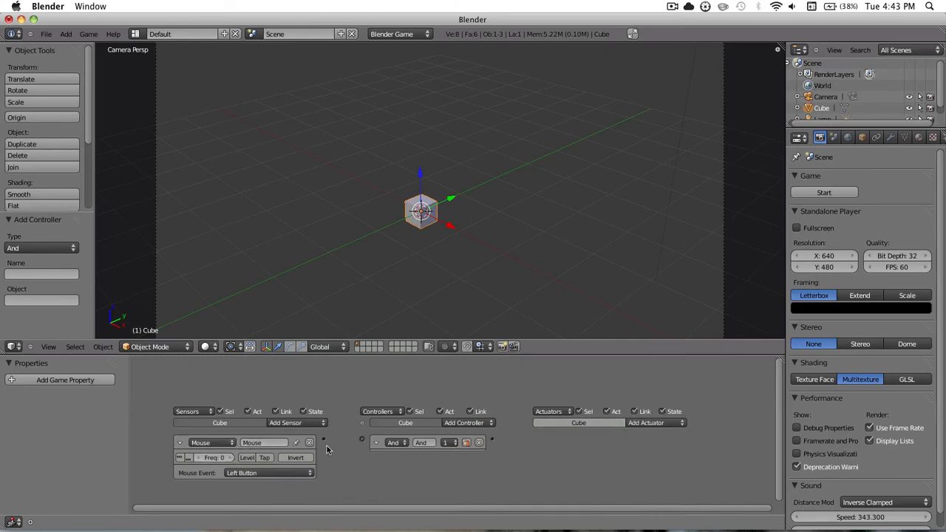
# Add a Motion actuator to the cube and set its Z location movement to 0.01.
pyautogui.click(648, 421)
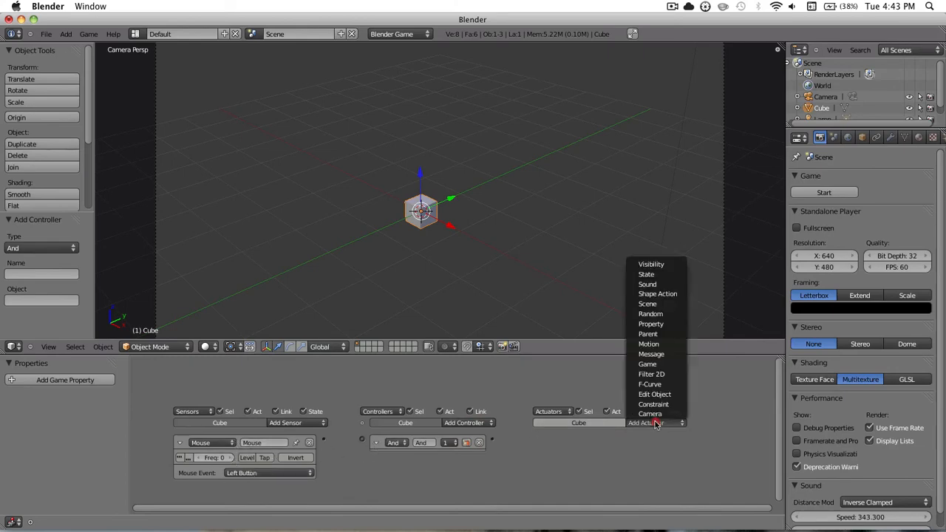
pyautogui.click(655, 344)
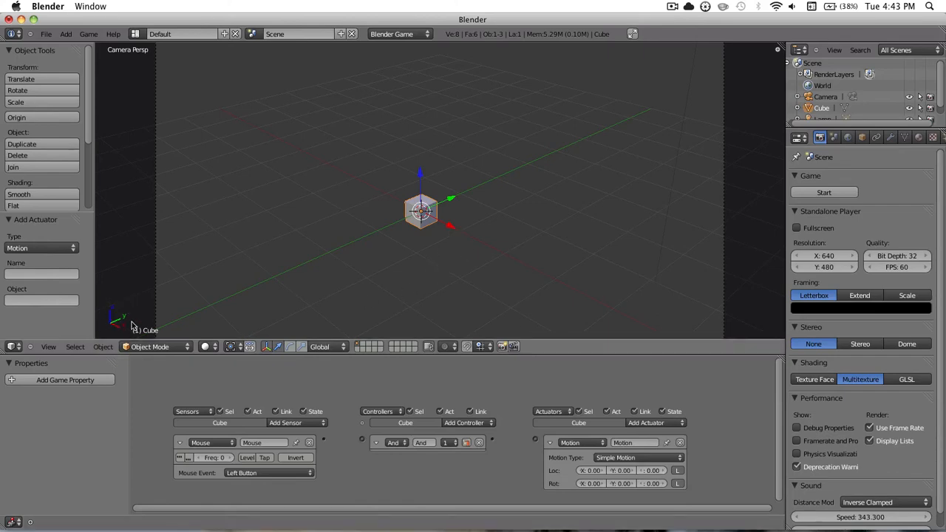
pyautogui.click(664, 473)
pyautogui.moveTo(659, 472); pyautogui.dragTo(652, 468)
pyautogui.click(660, 477)
pyautogui.click(659, 474)
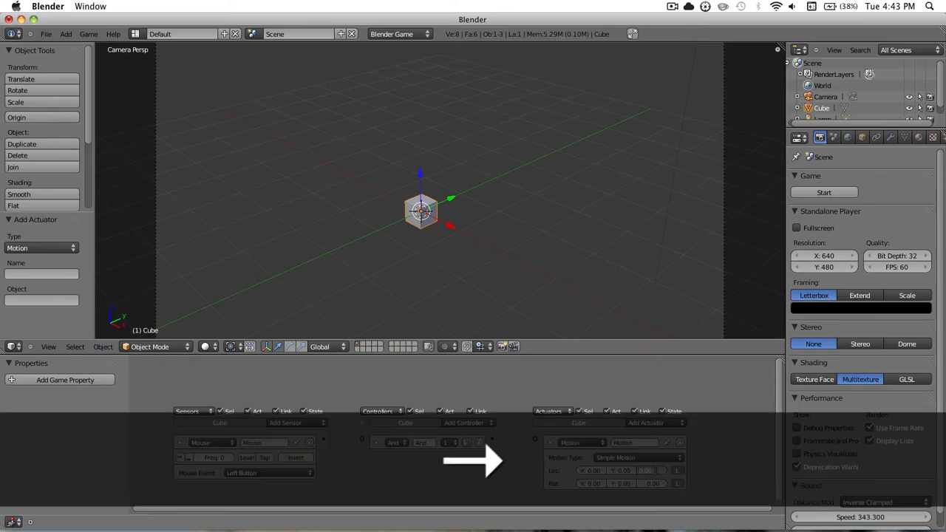
pyautogui.write('1')
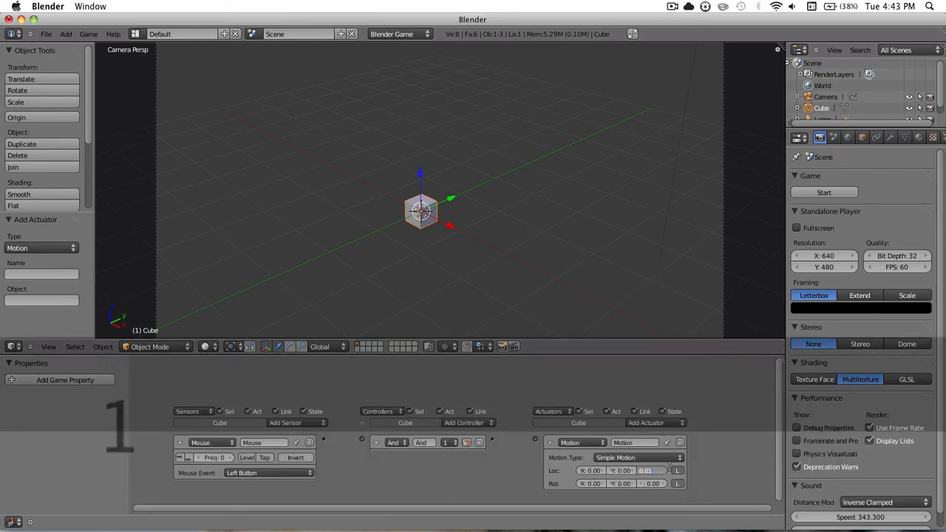
pyautogui.press('Return')
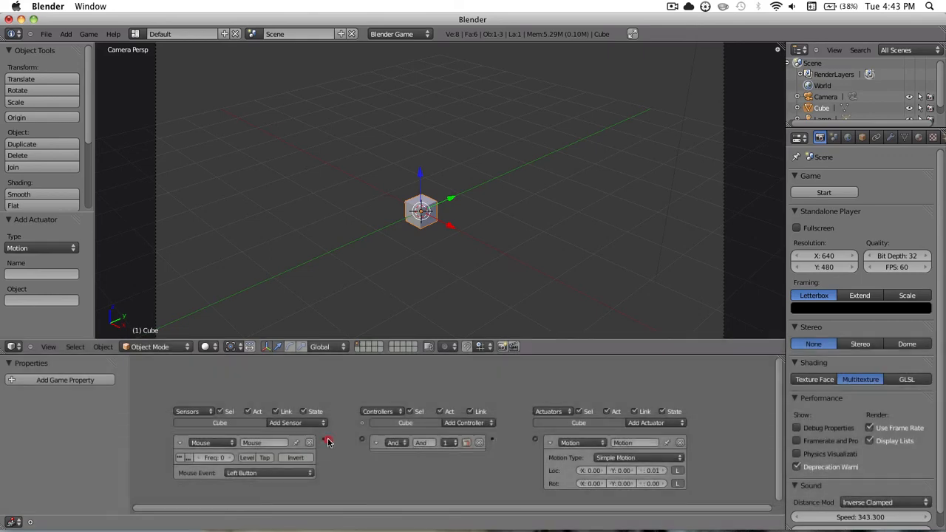
# Link the Mouse sensor through the And controller to the Motion actuator, and start the game to test it.
pyautogui.moveTo(329, 442); pyautogui.dragTo(362, 440)
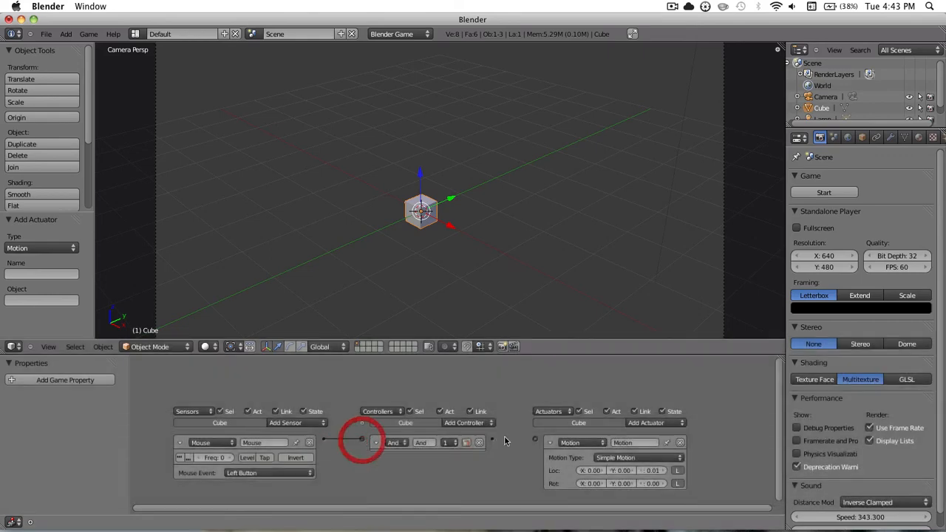
pyautogui.moveTo(492, 440); pyautogui.dragTo(536, 442)
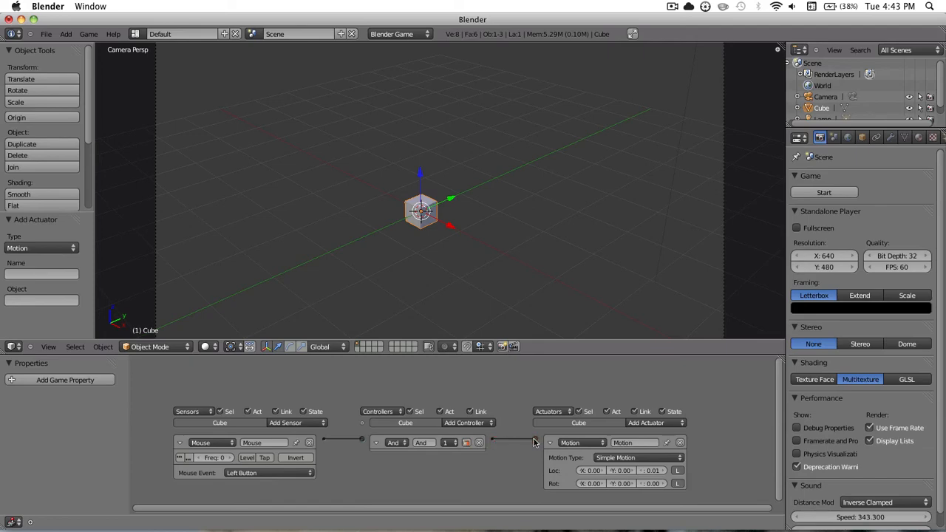
pyautogui.press('p')
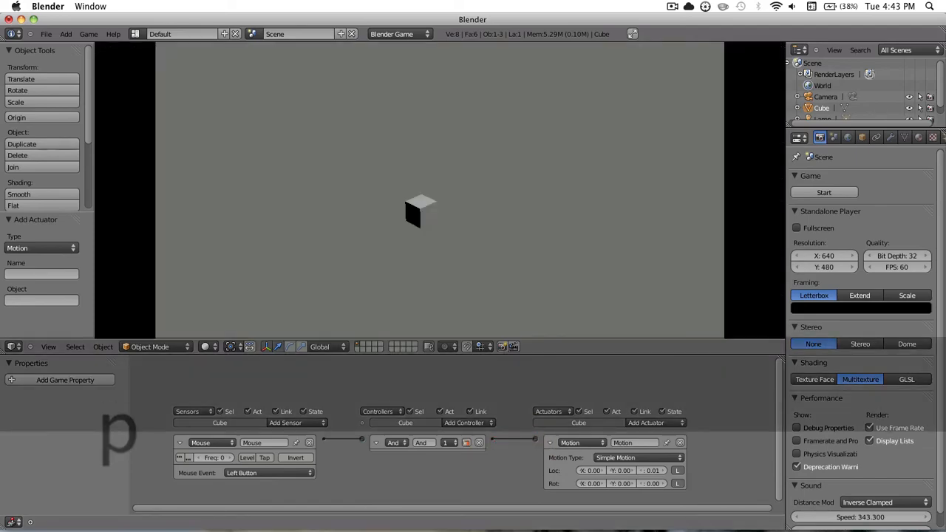
# Test the cube's left-button mouse movement in two game runs, stopping the game after each.
pyautogui.click(439, 190)
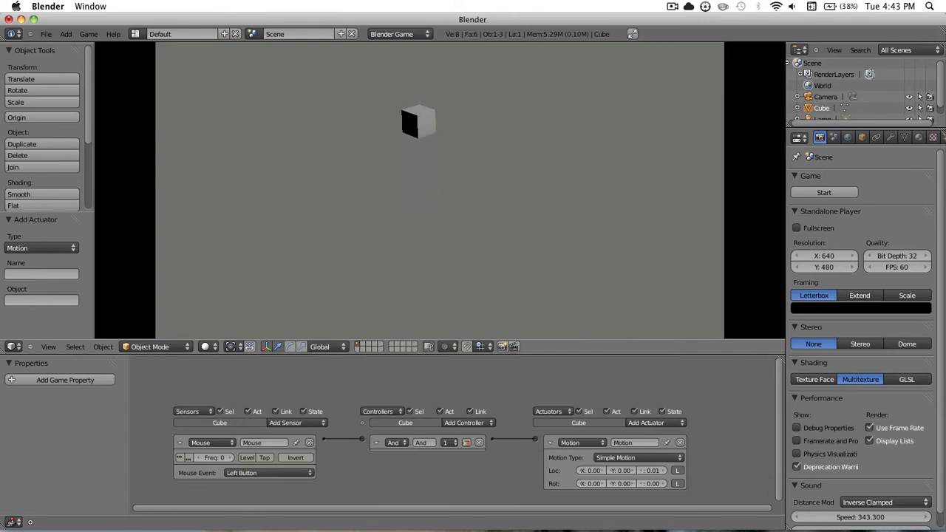
pyautogui.press('Escape')
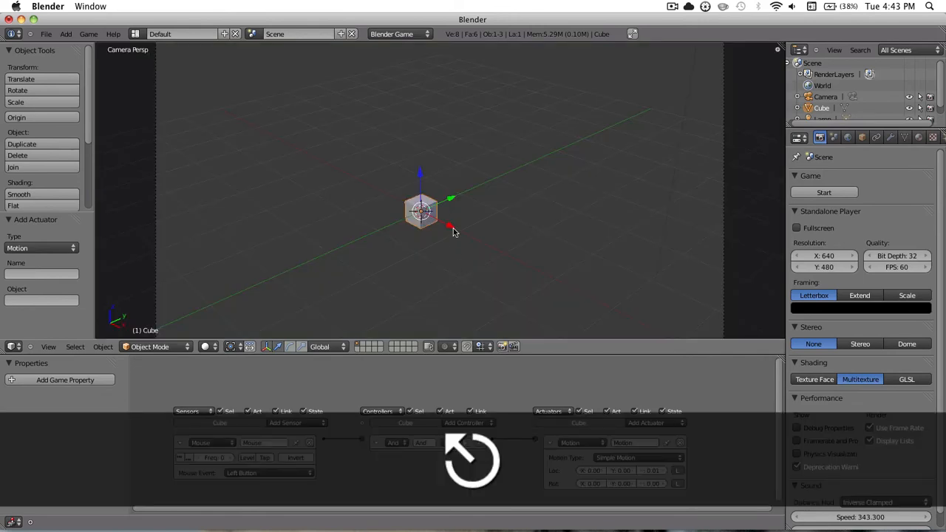
pyautogui.press('p')
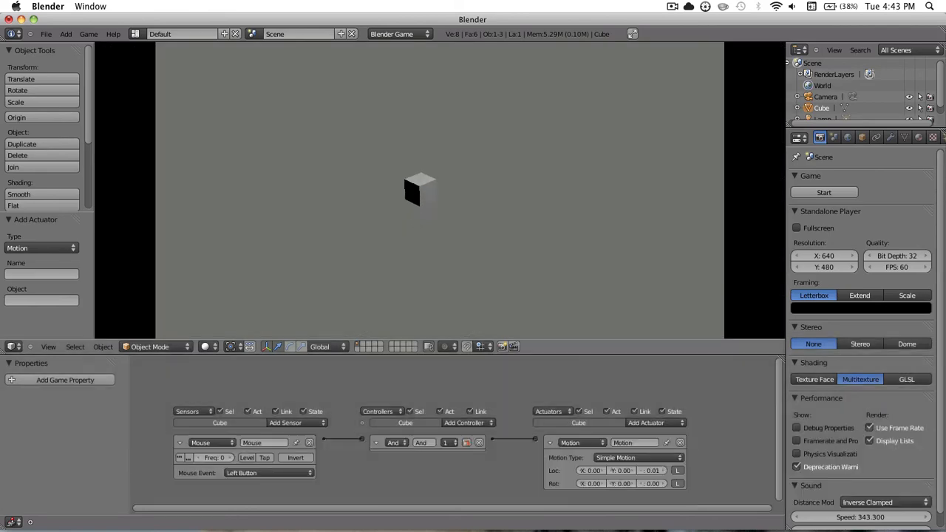
pyautogui.press('Escape')
# Collapse the existing logic bricks and add a second Mouse sensor to the cube with its mouse event set to Right Button.
pyautogui.click(179, 443)
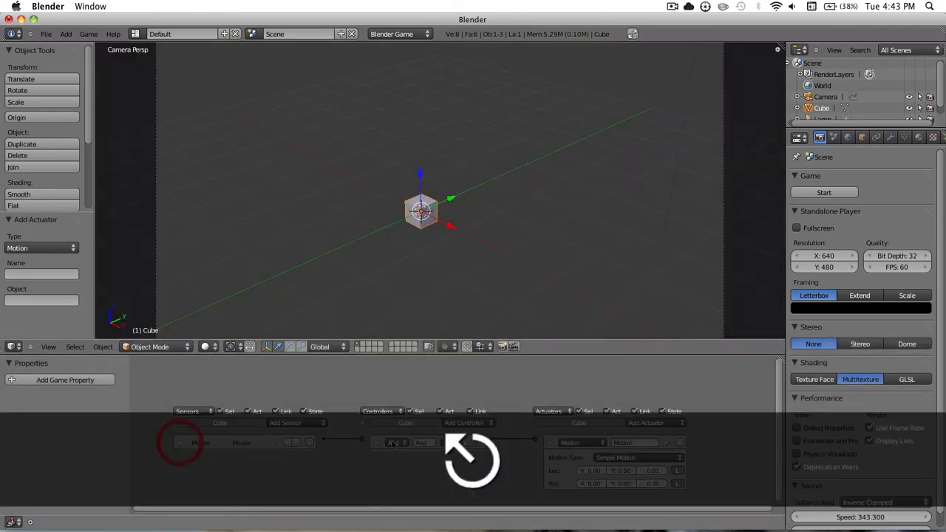
pyautogui.click(377, 443)
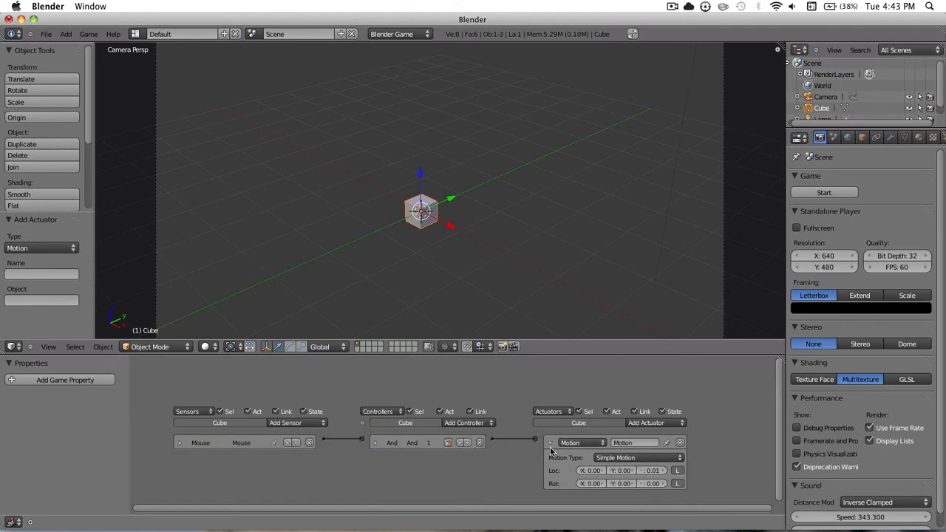
pyautogui.click(293, 425)
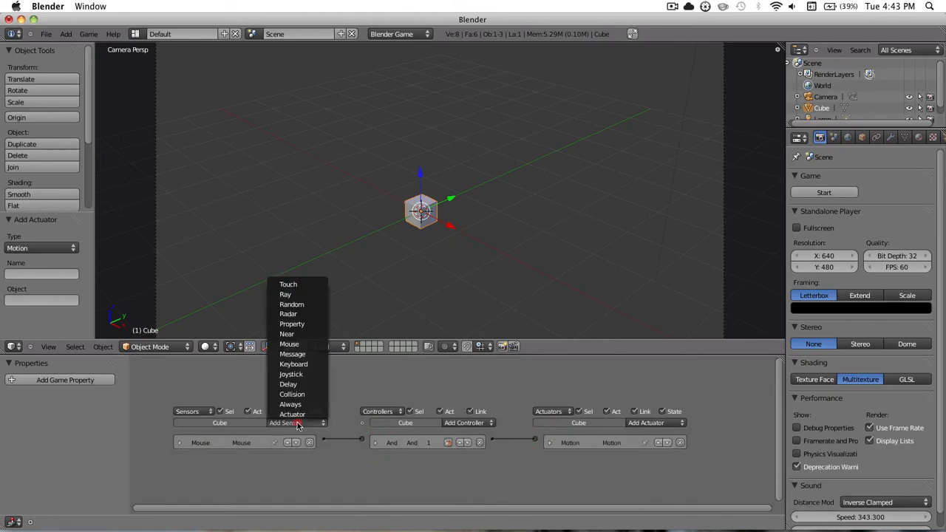
pyautogui.click(289, 343)
pyautogui.click(251, 490)
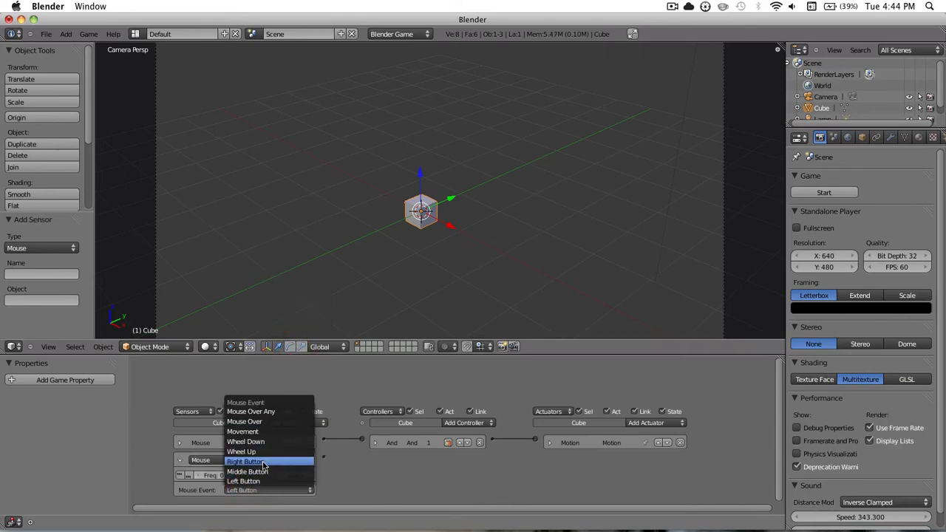
pyautogui.click(255, 462)
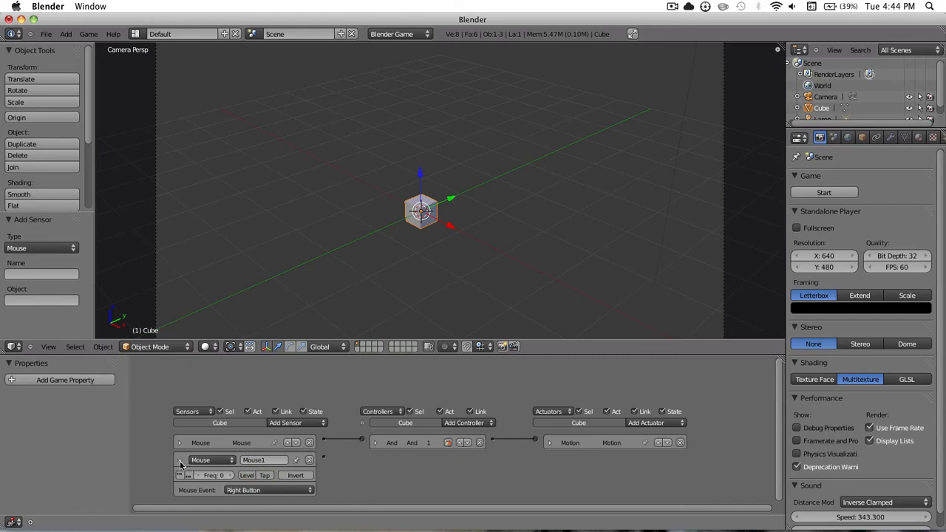
pyautogui.click(180, 461)
# Add a second And controller linked to the right-button Mouse sensor, and add a second Motion actuator to the cube.
pyautogui.click(460, 423)
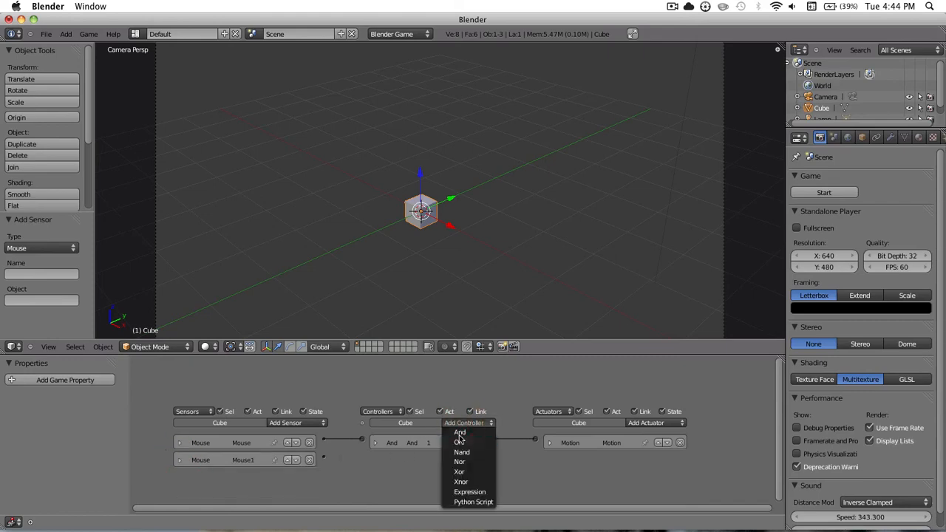
pyautogui.click(459, 434)
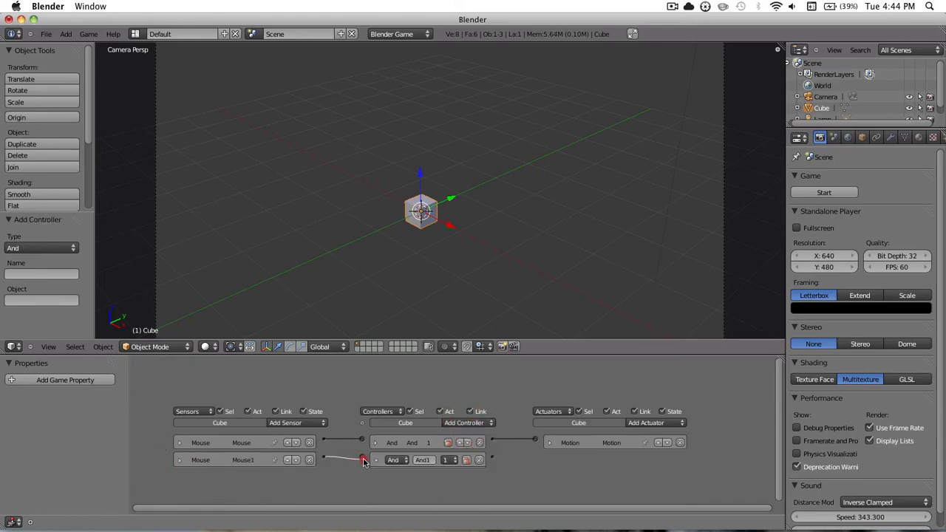
pyautogui.click(666, 422)
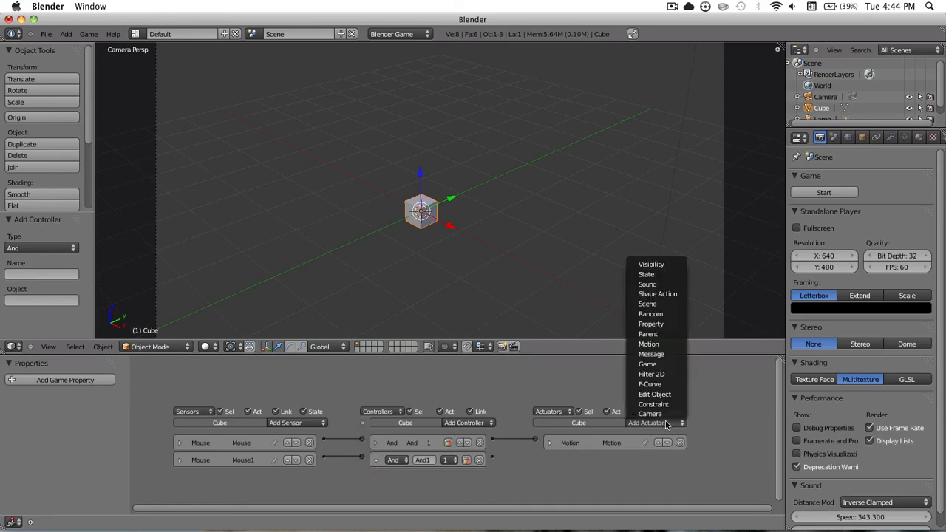
pyautogui.click(651, 344)
# Set the second Motion actuator's Z location movement to -0.01.
pyautogui.scroll(-2, 676, 447)
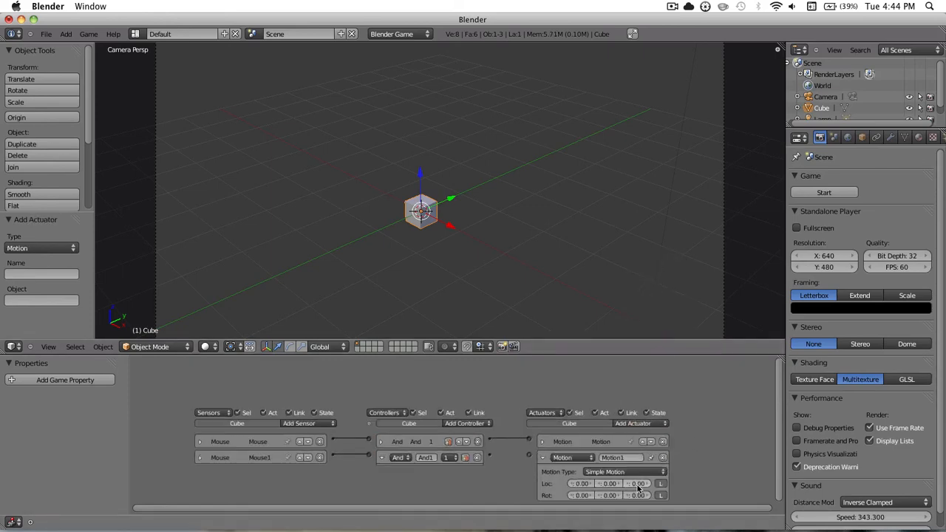
pyautogui.click(645, 484)
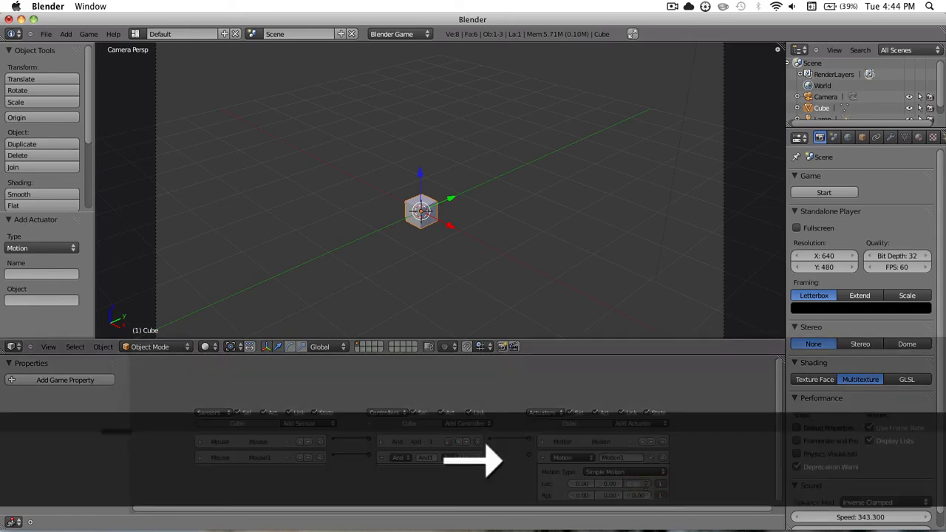
pyautogui.write('1')
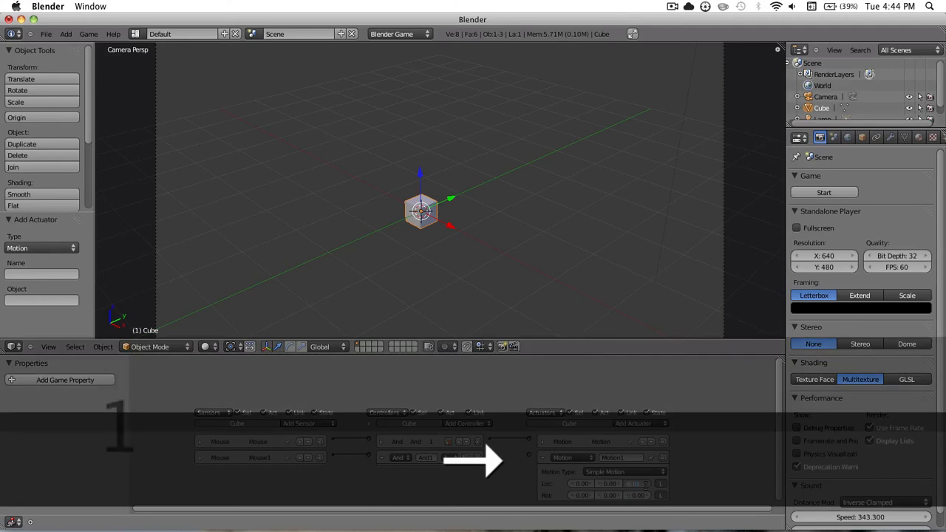
pyautogui.press('Return')
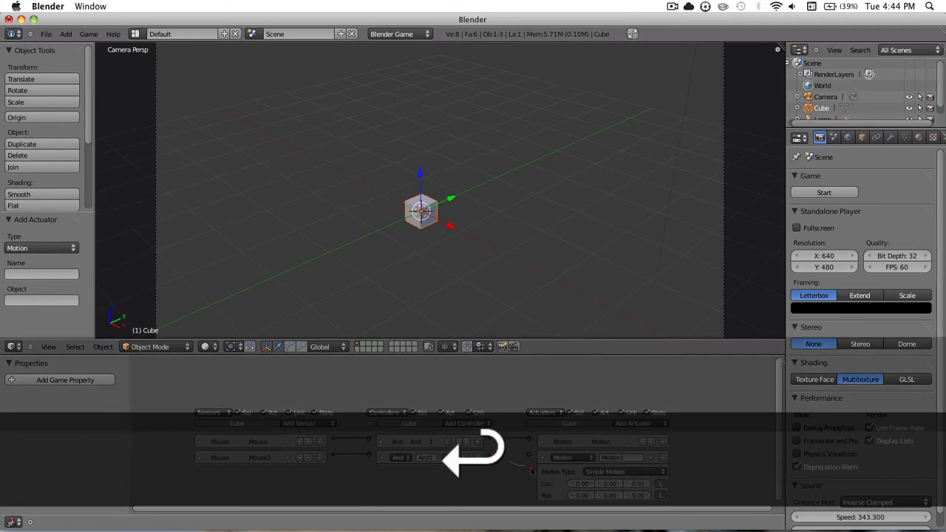
# Link the second And controller to the second Motion actuator and run the game to test it.
pyautogui.moveTo(531, 471); pyautogui.dragTo(529, 459)
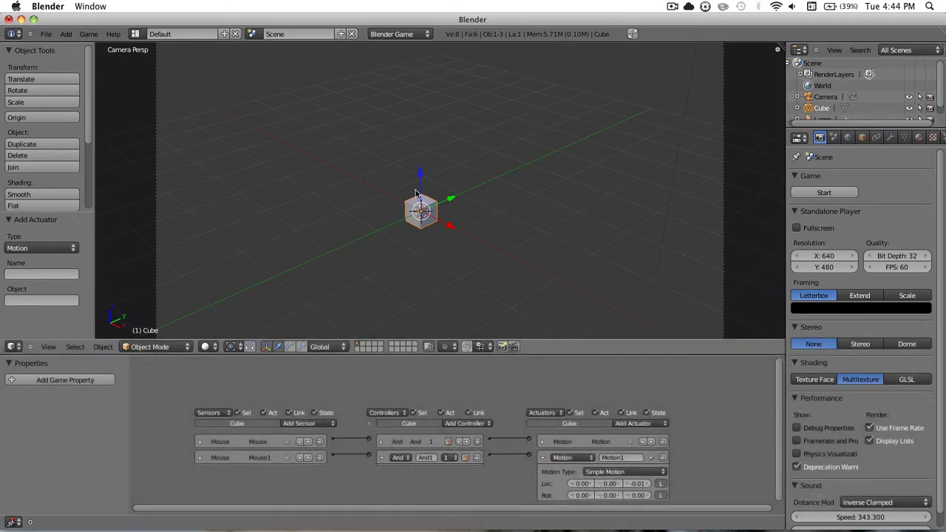
pyautogui.press('p')
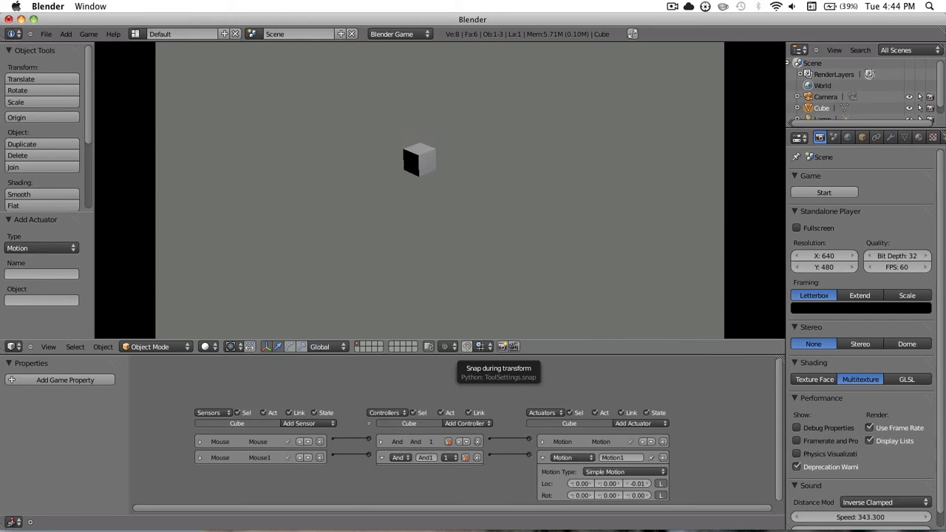
pyautogui.press('Escape')
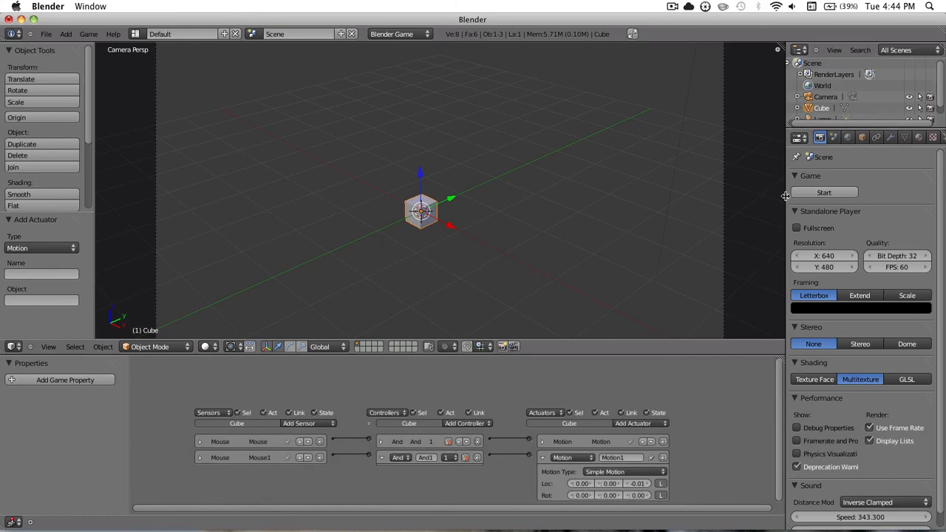
# Widen the properties area, show the cube's material settings and rename the material to Cube.
pyautogui.moveTo(786, 202); pyautogui.dragTo(656, 229)
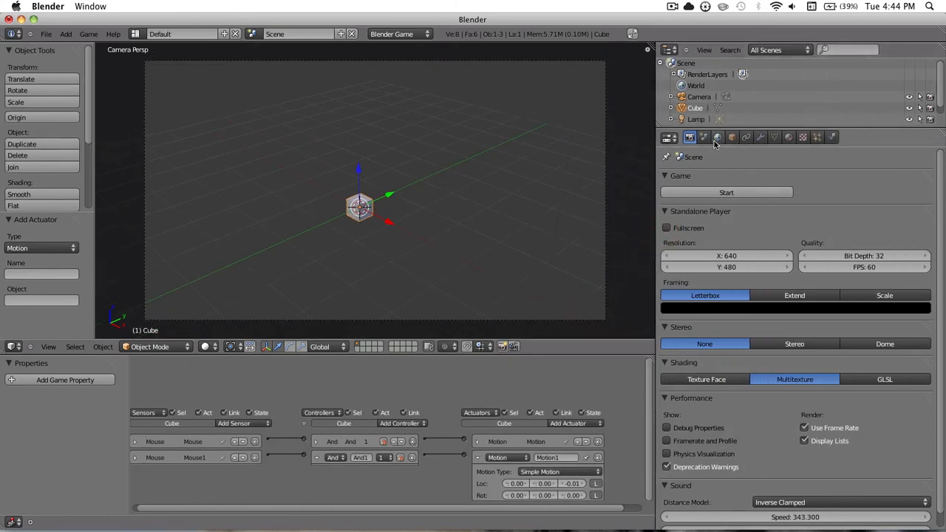
pyautogui.click(789, 137)
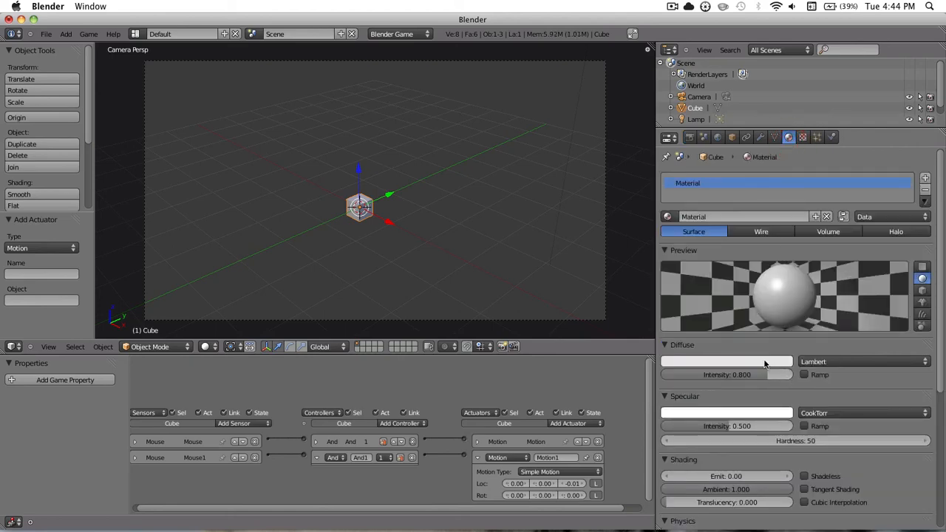
pyautogui.click(702, 217)
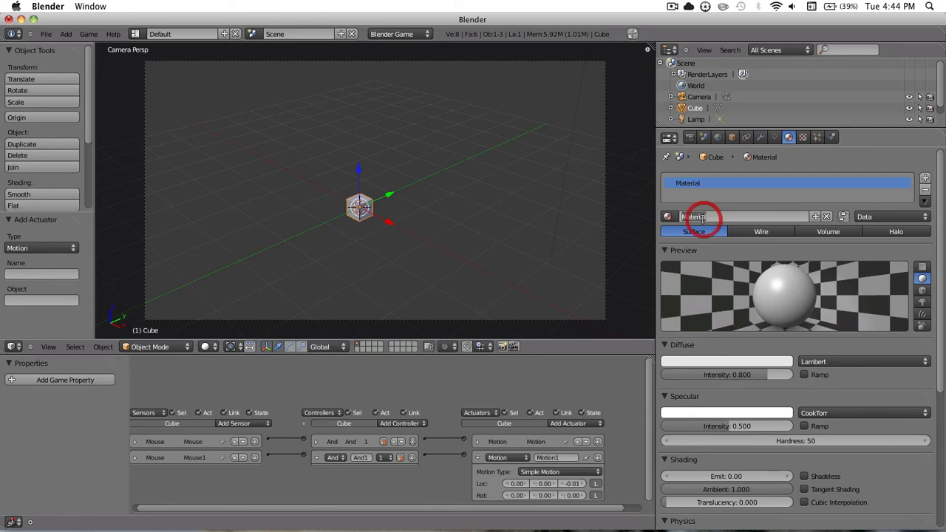
pyautogui.write('Cube')
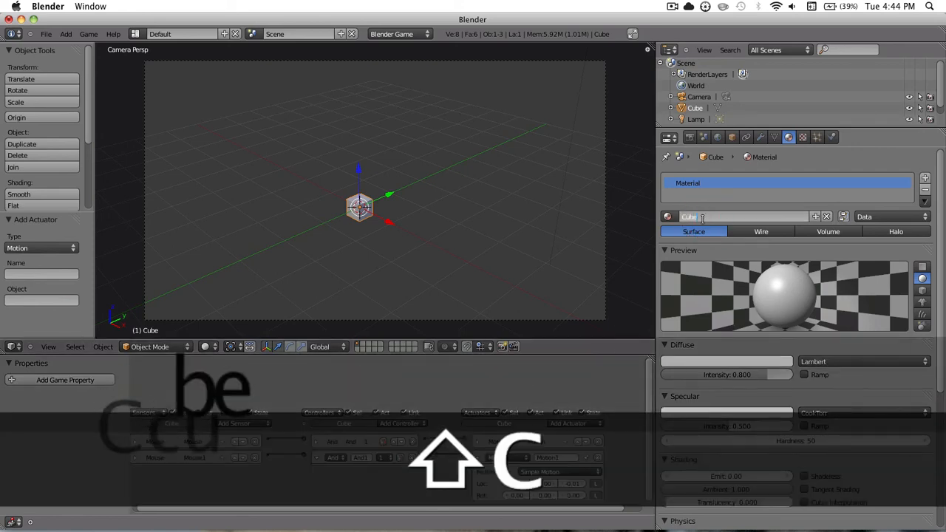
pyautogui.press('Return')
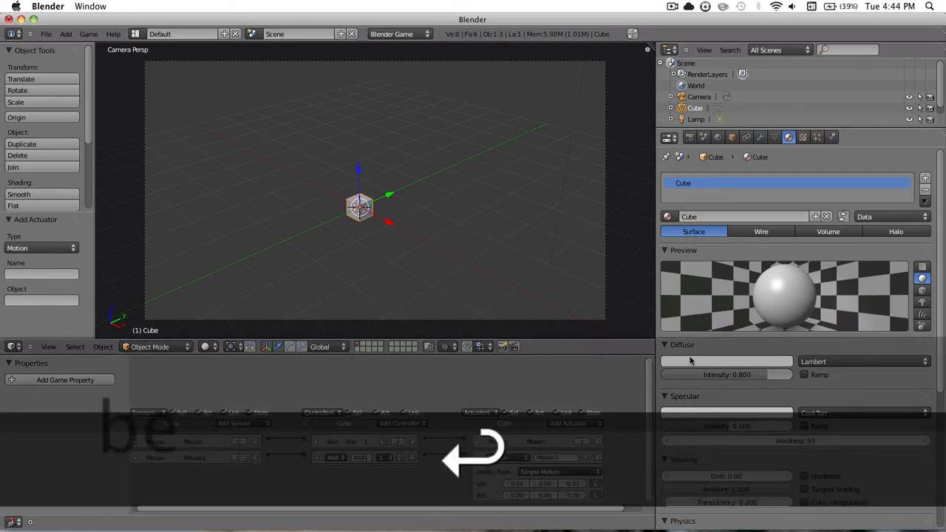
# Change the cube material's diffuse color to red with RGB 0.800, 0.008, 0.069.
pyautogui.click(691, 361)
pyautogui.click(714, 289)
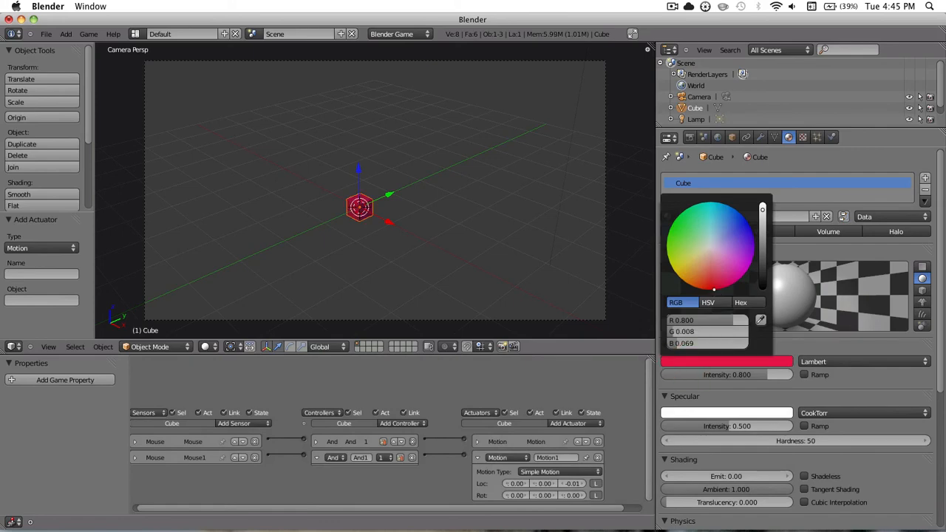
pyautogui.press('Return')
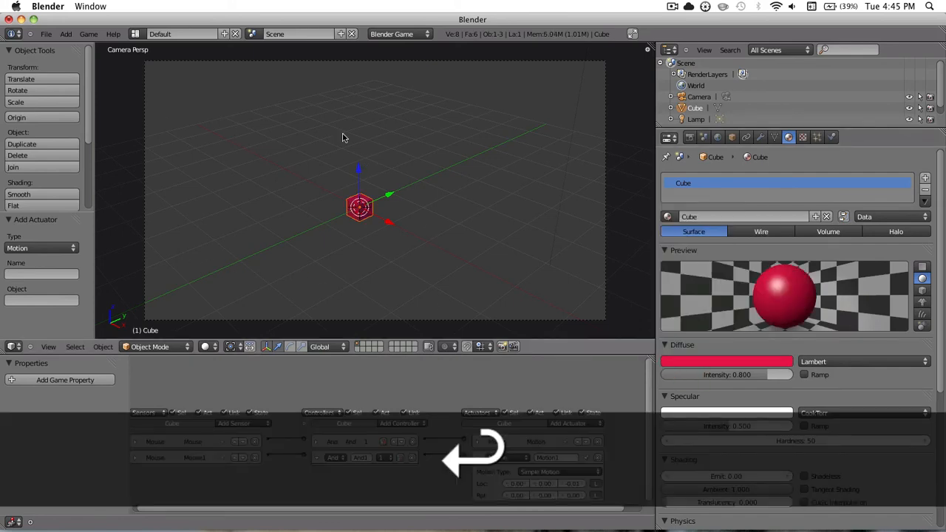
# Run the game to test moving the red cube up and down with the left and right mouse buttons, and stop it.
pyautogui.press('p')
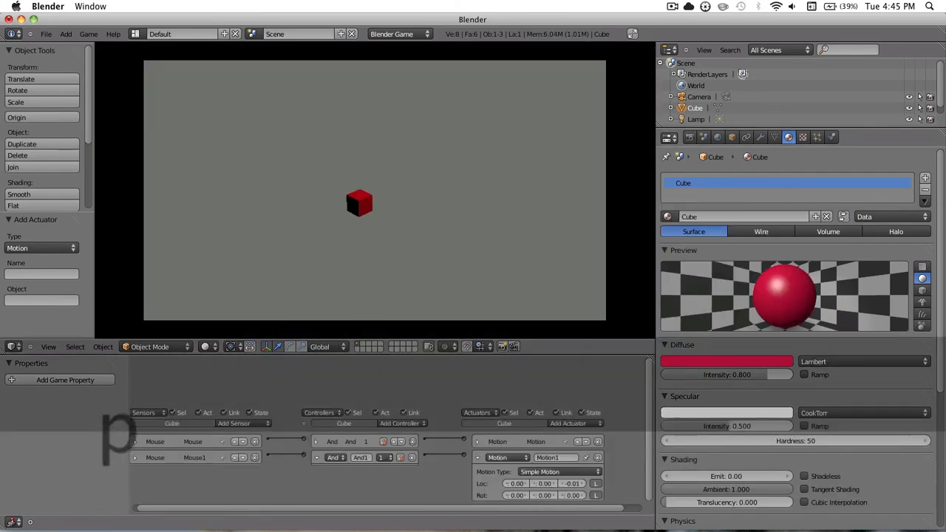
pyautogui.click(374, 190)
pyautogui.rightClick(375, 189)
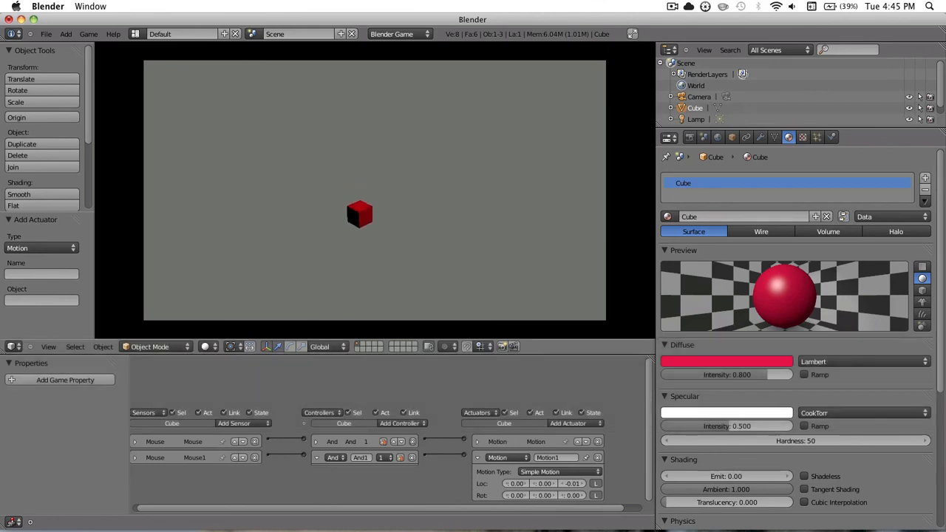
pyautogui.click(375, 190)
pyautogui.rightClick(292, 76)
pyautogui.press('Escape')
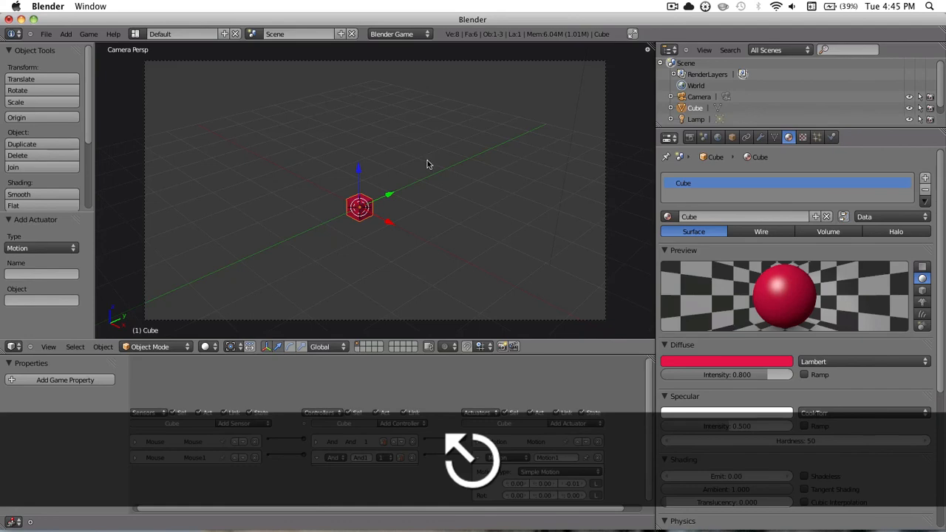